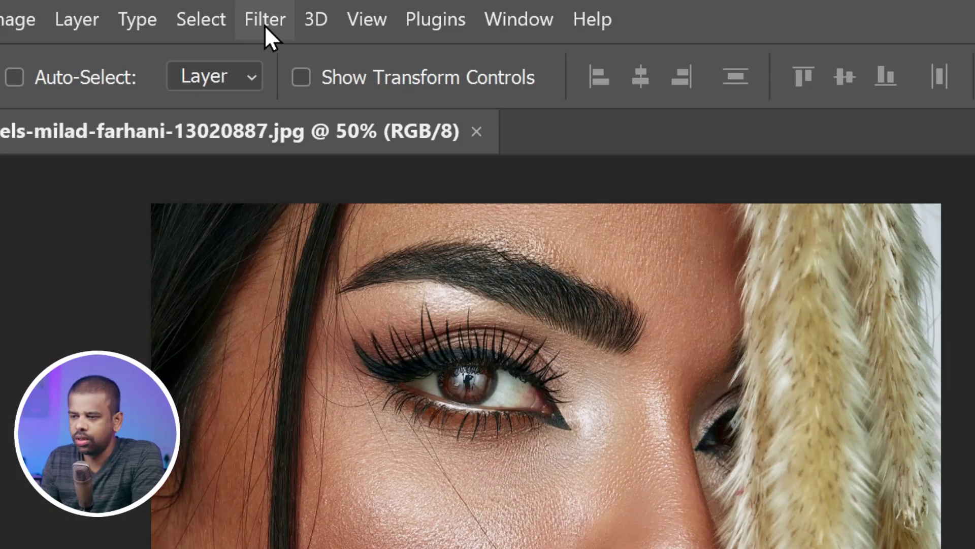
Open Filter > Neural Filters and bring the Makeup Transfer filter into view.
left_click(264, 26)
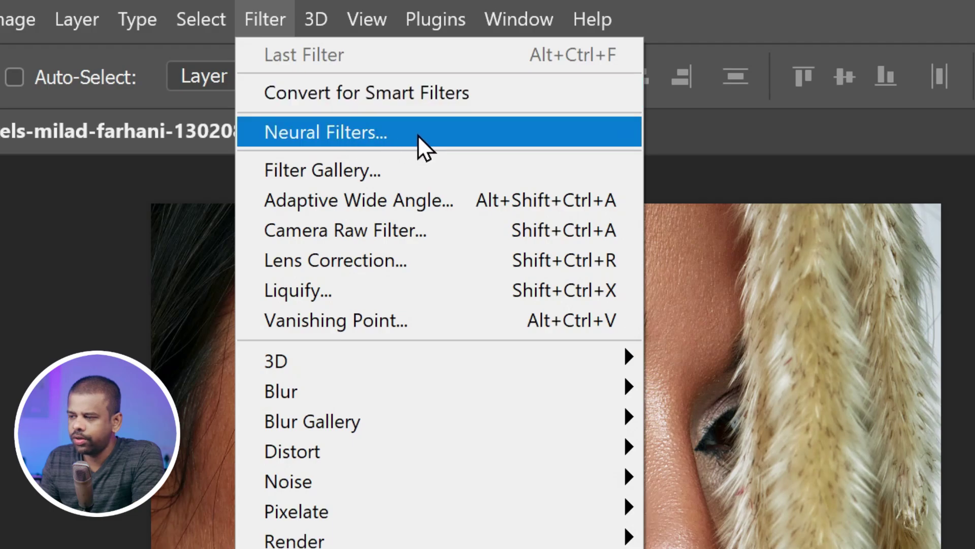
left_click(447, 135)
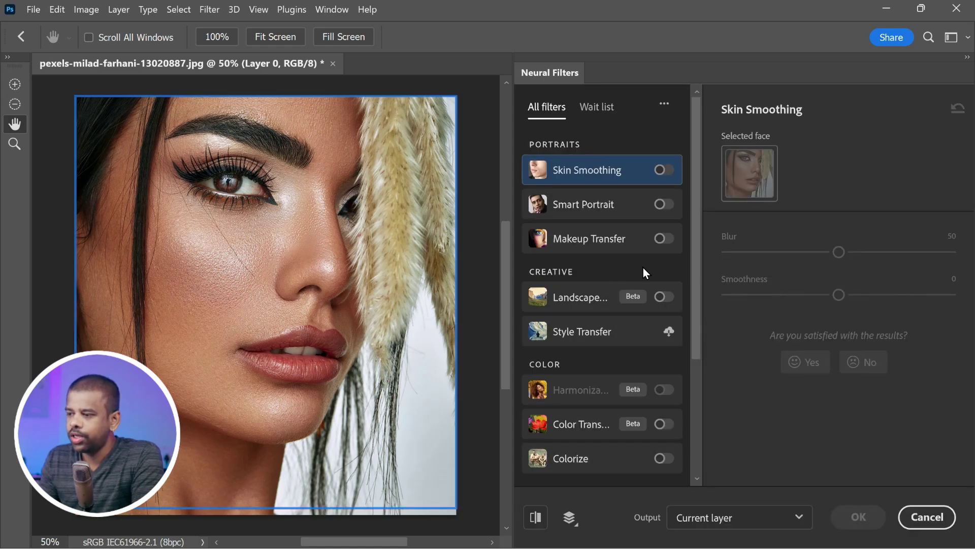
left_click_drag(697, 294, 638, 487)
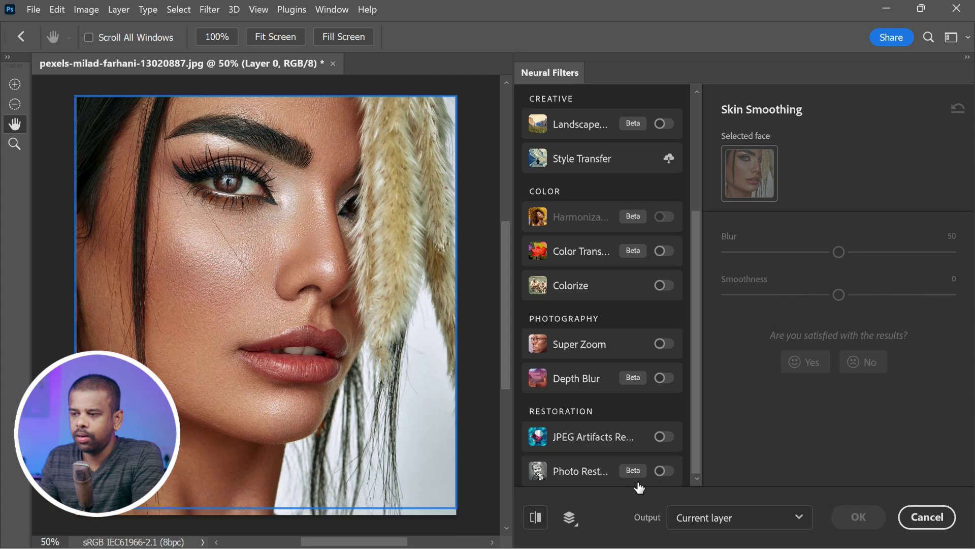
scroll(691, 346, "up", 4)
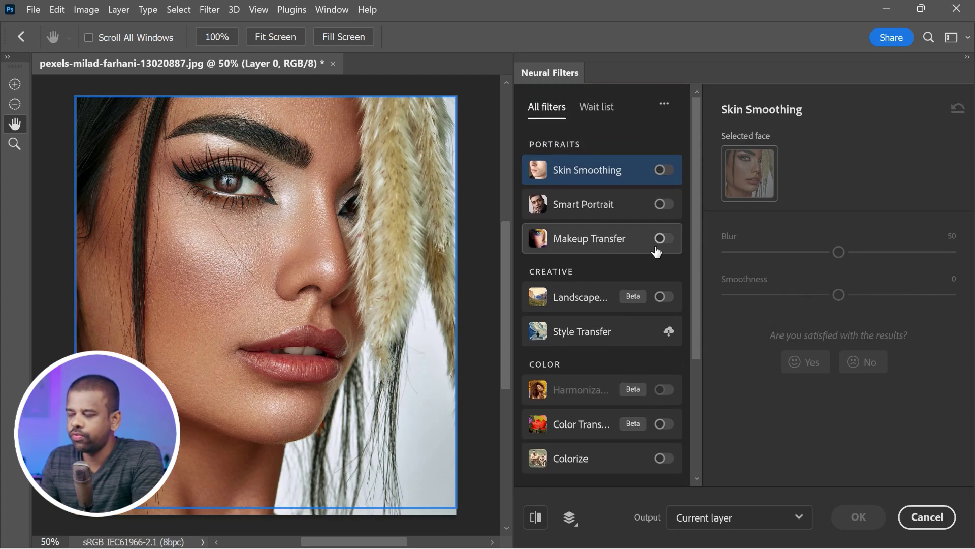
left_click(665, 240)
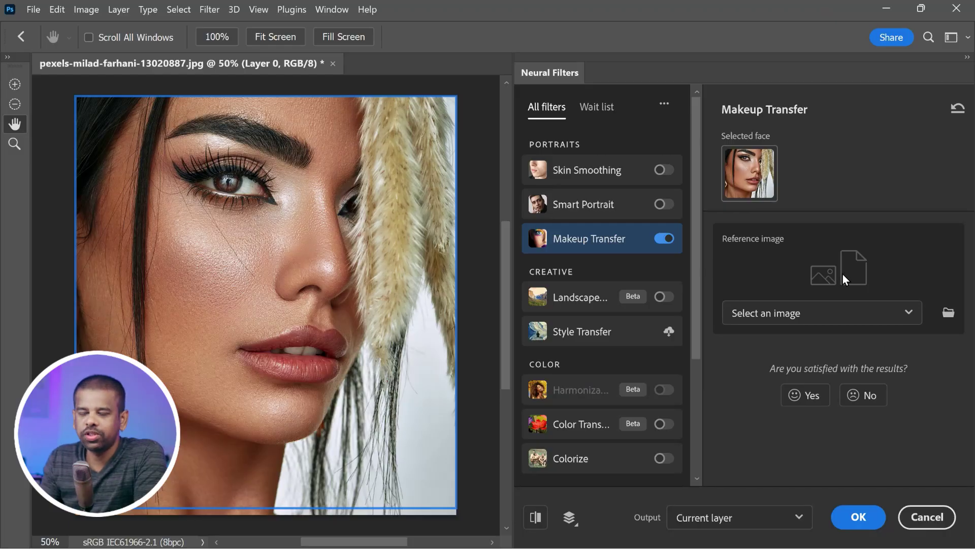
Load the red-lipped JPG portrait, shown as extra large icons, as the Makeup Transfer reference.
left_click(947, 314)
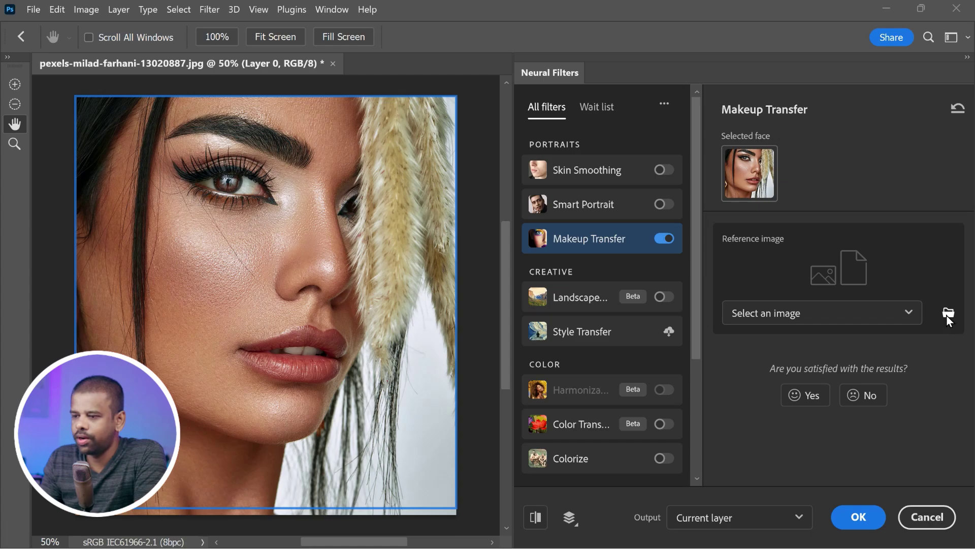
left_click(814, 479)
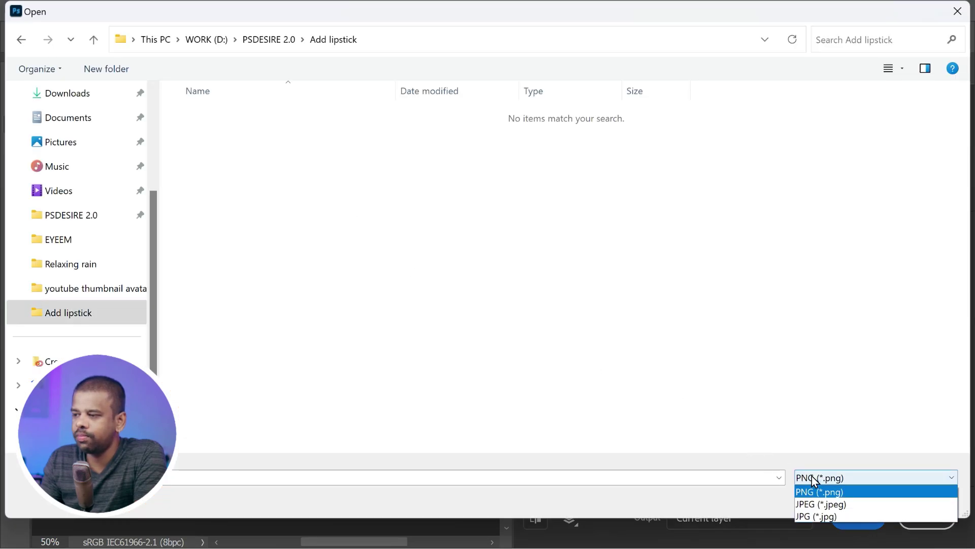
left_click(820, 511)
left_click(240, 118)
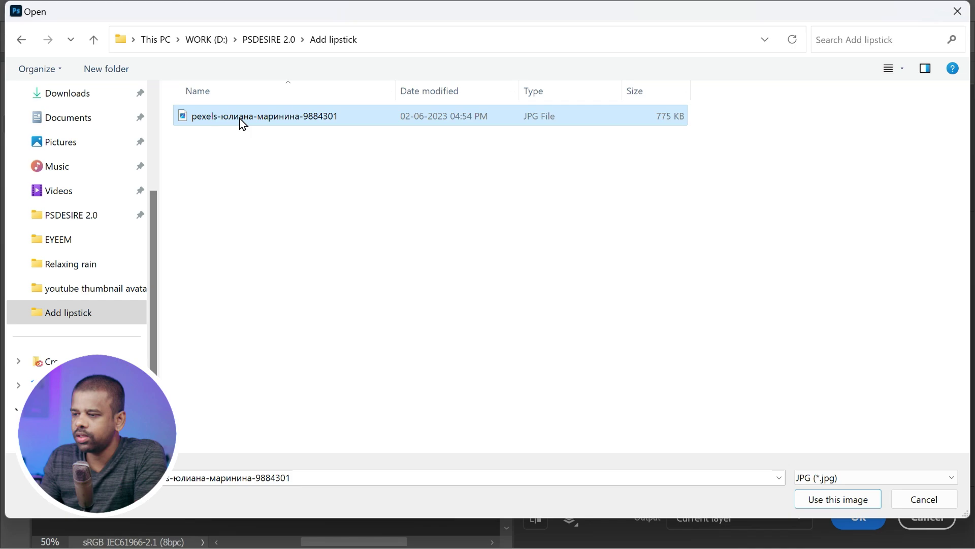
right_click(653, 277)
mouse_move(815, 336)
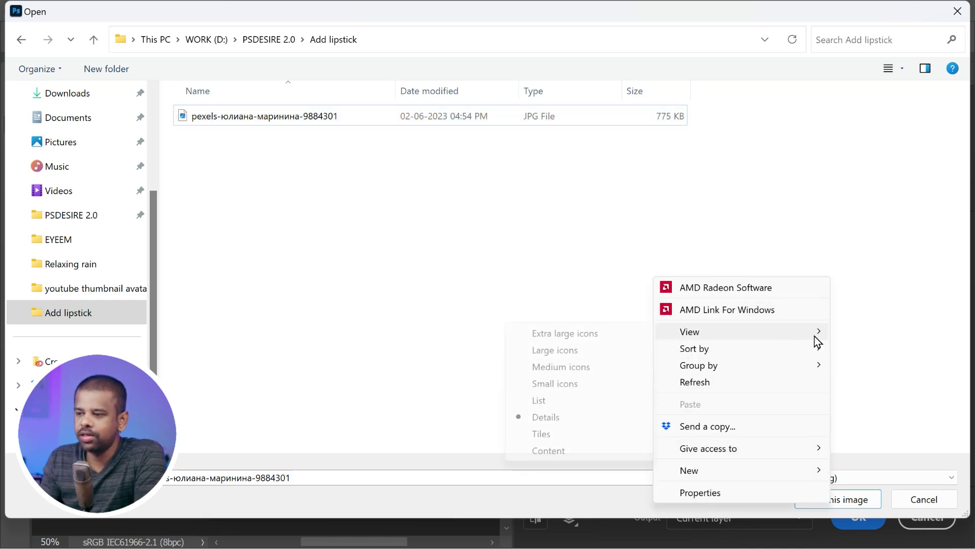
left_click(616, 335)
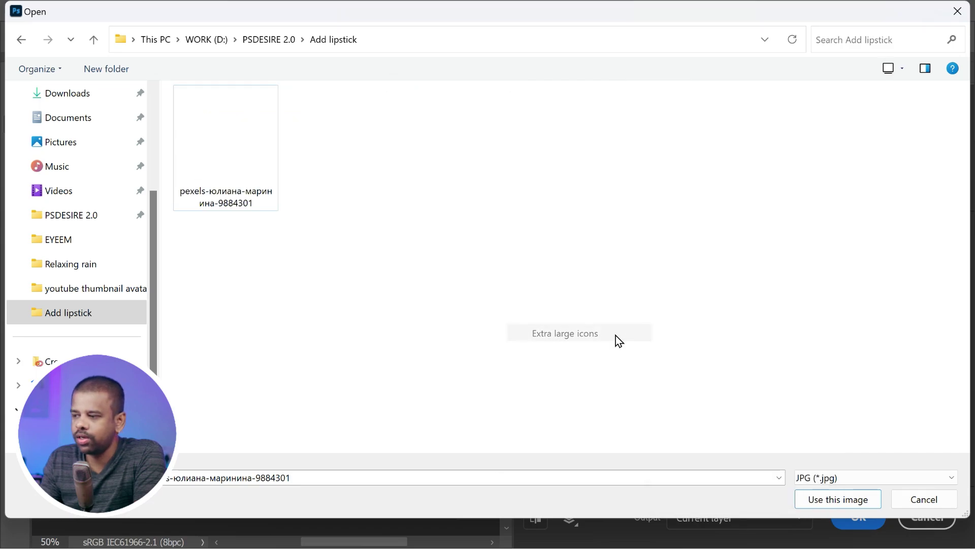
left_click(839, 495)
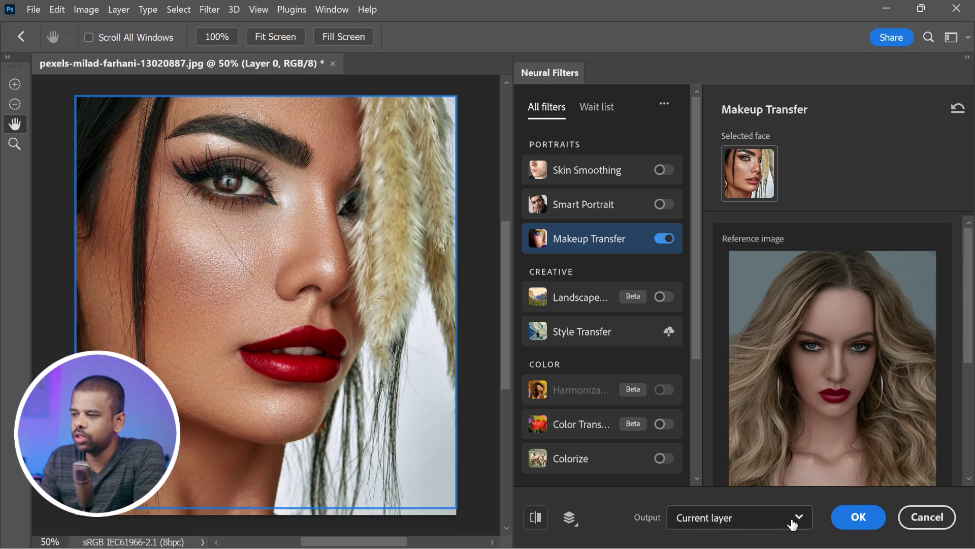
Set Neural Filters output to Smart Filter and apply the makeup transfer.
left_click(798, 519)
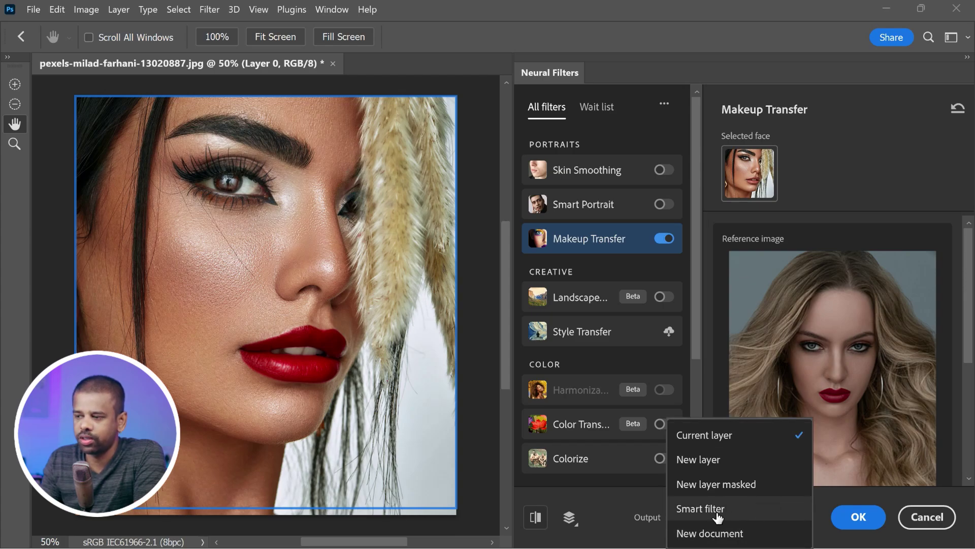
left_click(740, 515)
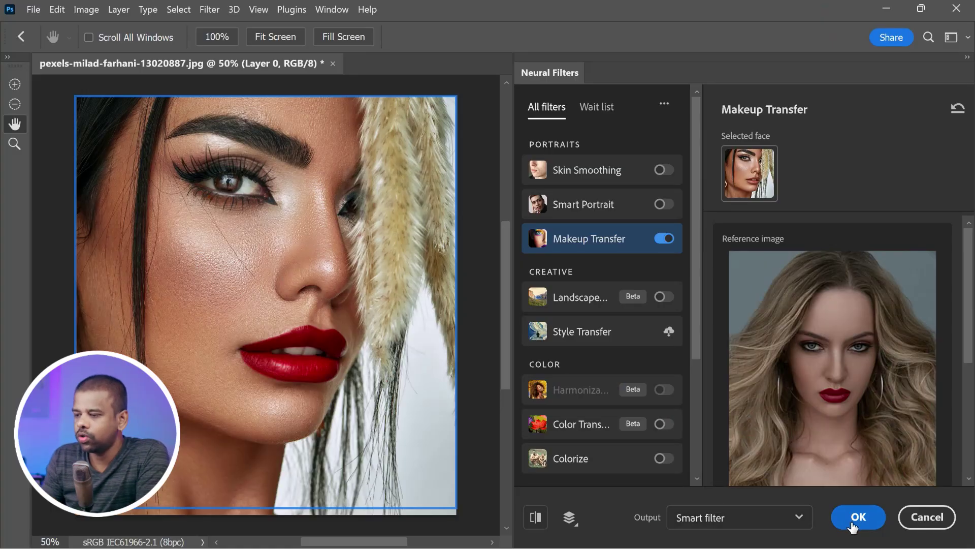
left_click(856, 518)
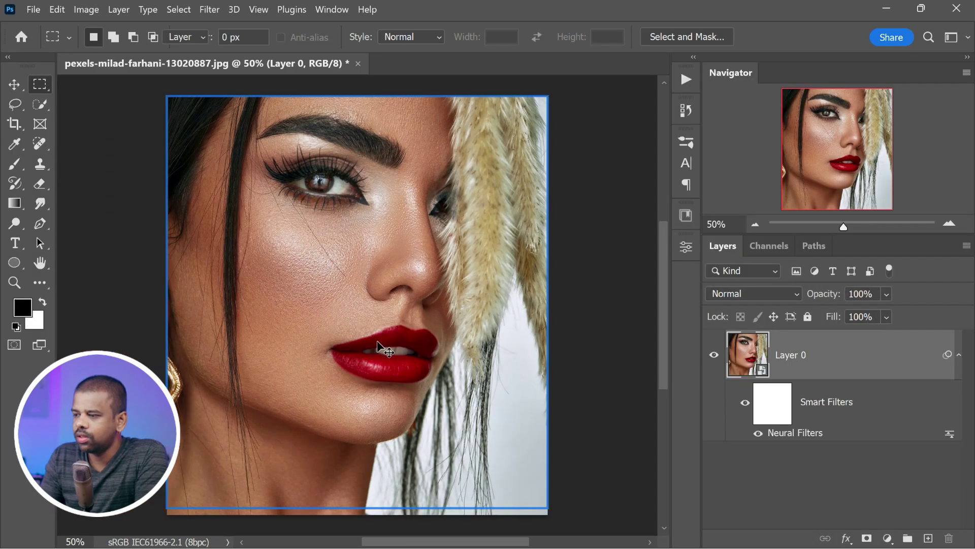
Switch to the Move tool, zoom to fit the whole face, then pick the Brush tool.
key("v")
scroll(357, 365, "down", 2)
scroll(401, 259, "up", 6)
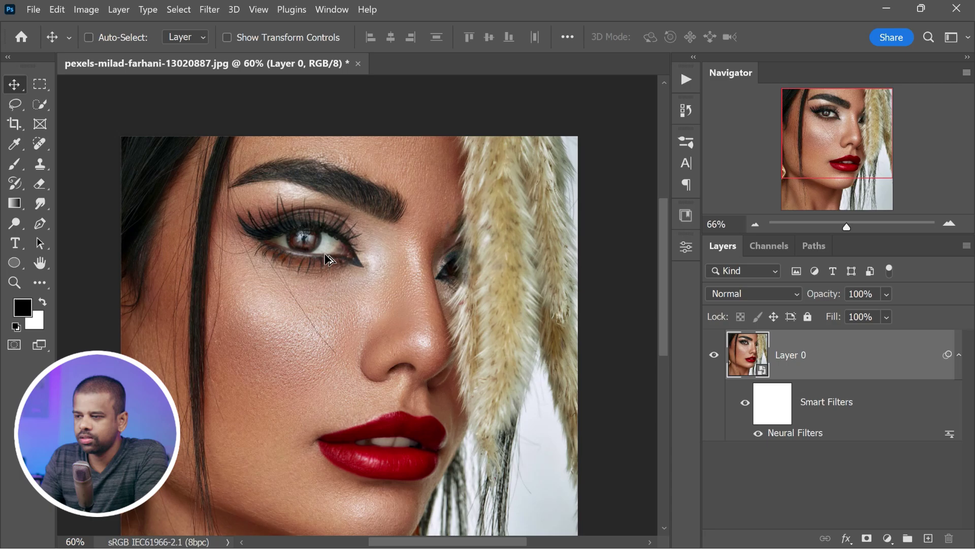
scroll(483, 300, "down", 6)
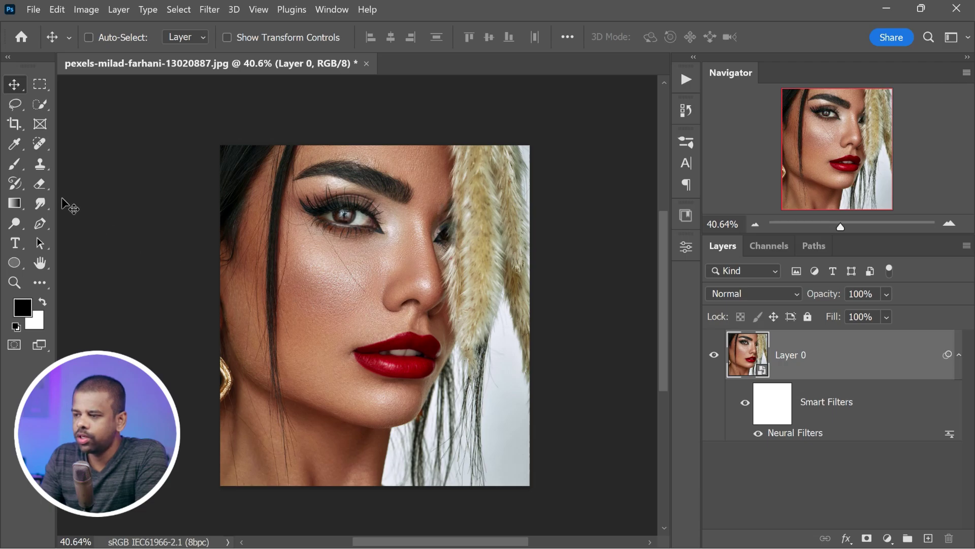
left_click(15, 163)
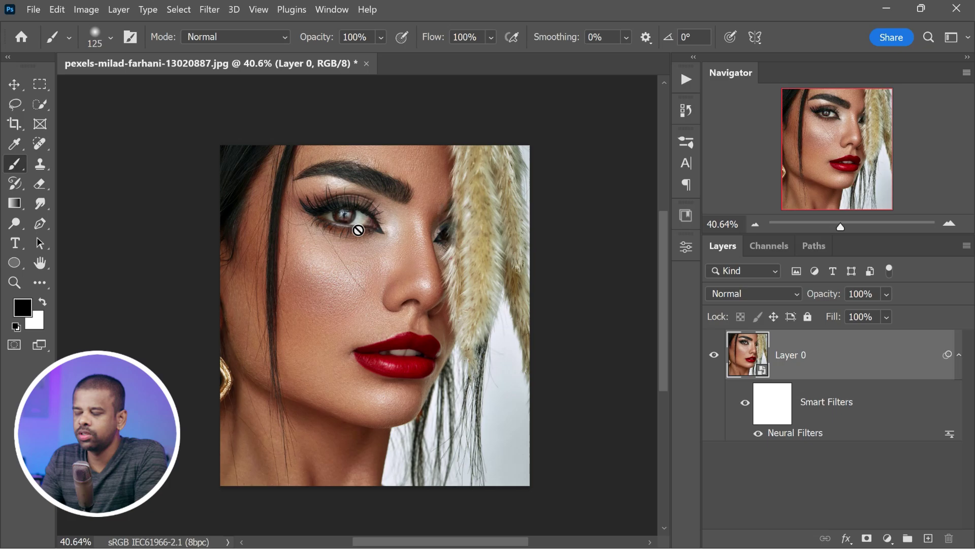
Paint black on the Smart Filters mask over the eye and eyebrow.
left_click(774, 411)
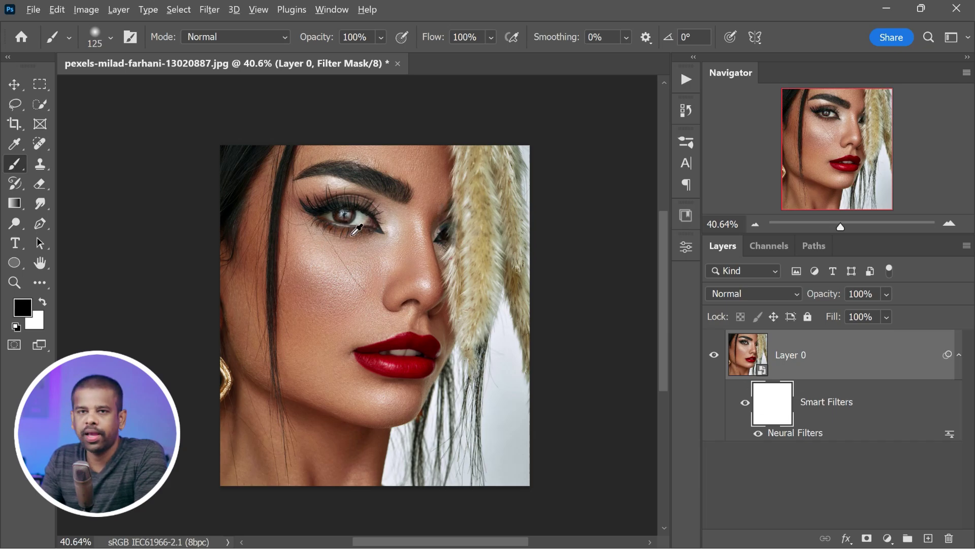
scroll(315, 223, "up", 3)
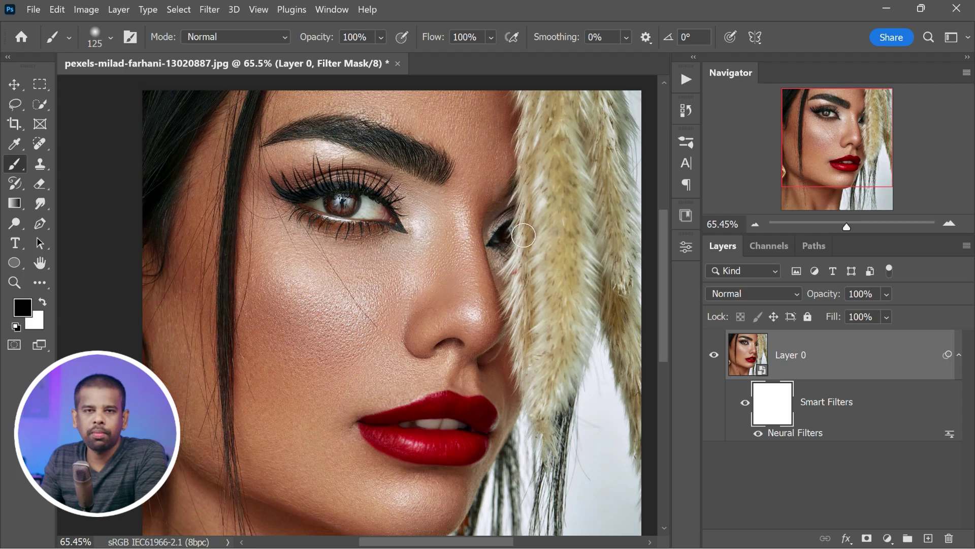
left_click_drag(280, 182, 265, 131)
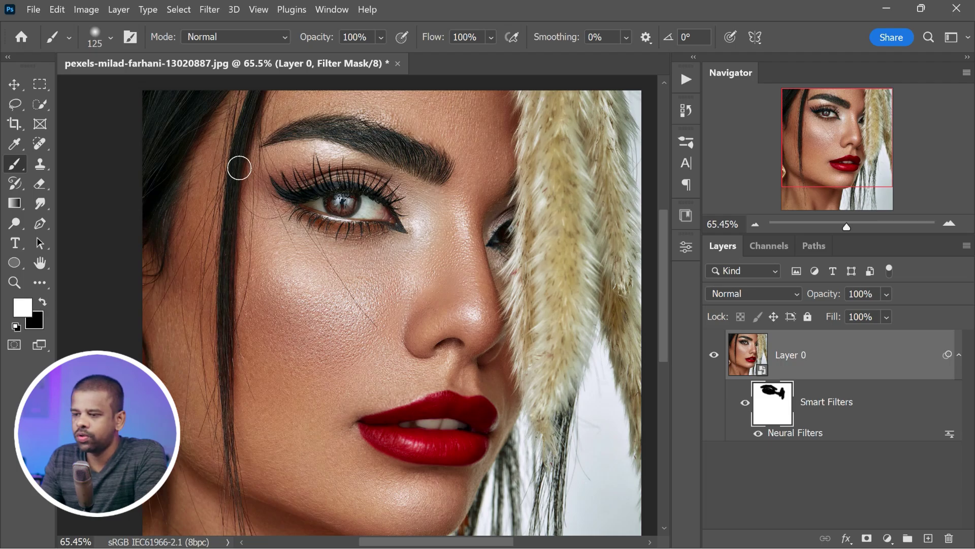
mouse_move(240, 167)
left_mouse_down()
mouse_move(283, 196)
mouse_move(322, 174)
mouse_move(307, 196)
mouse_move(442, 160)
mouse_move(320, 135)
mouse_move(374, 143)
left_mouse_up()
left_click(43, 303)
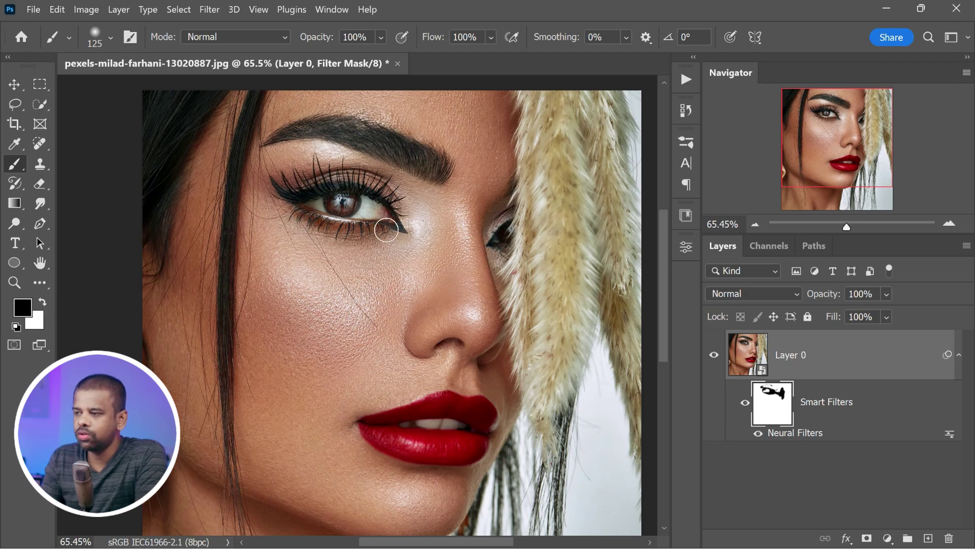
scroll(411, 231, "down", 5)
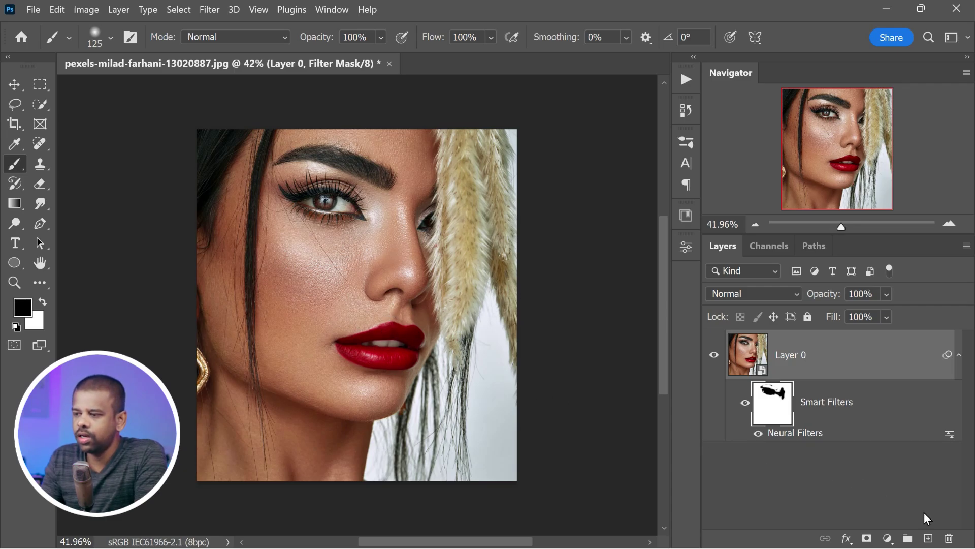
Add a new Layer 1 above Layer 0 and open its blending options.
left_click(928, 538)
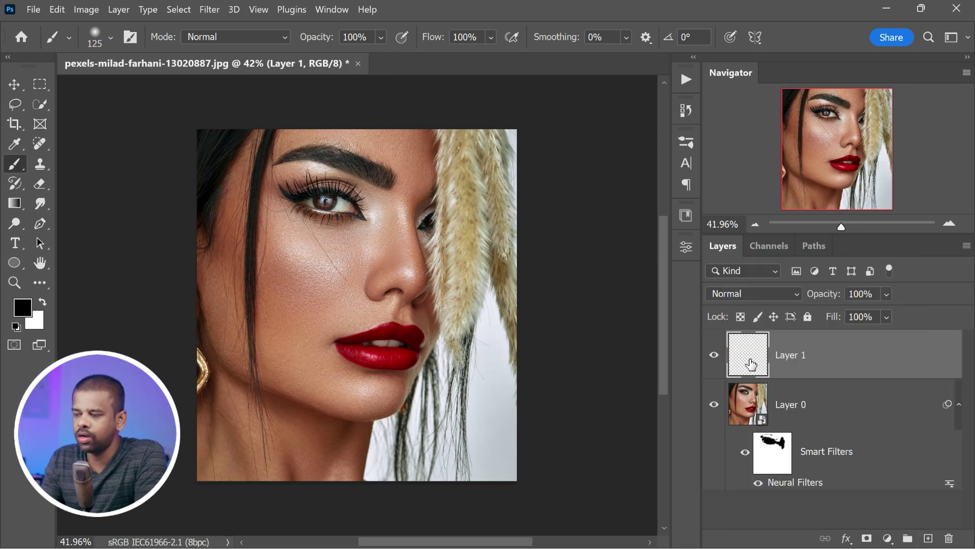
double_click(934, 362)
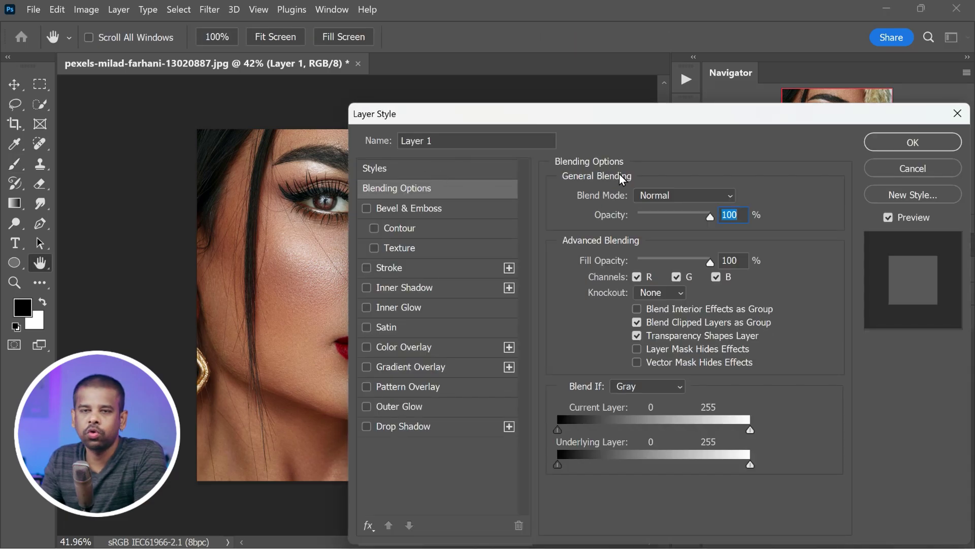
left_click_drag(661, 124, 551, 55)
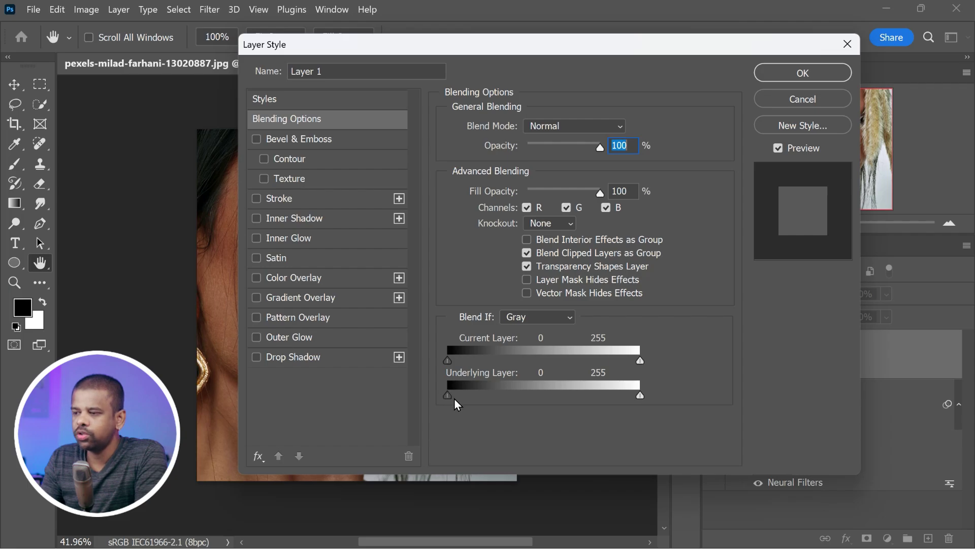
Split the Underlying Layer dark Blend If slider to 20 / 255 and confirm.
mouse_move(448, 395)
left_mouse_down()
mouse_move(487, 399)
mouse_move(466, 399)
left_mouse_up()
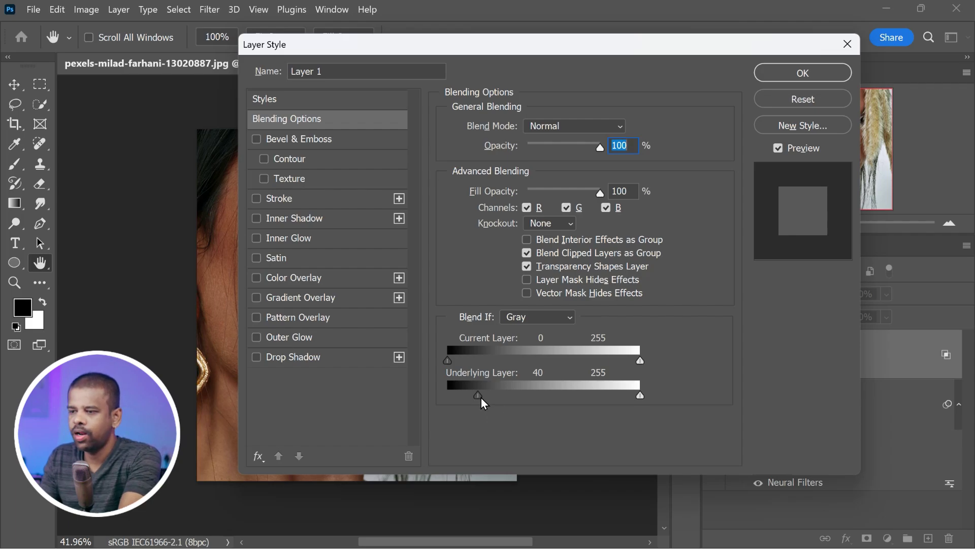
left_click_drag(481, 397, 564, 419)
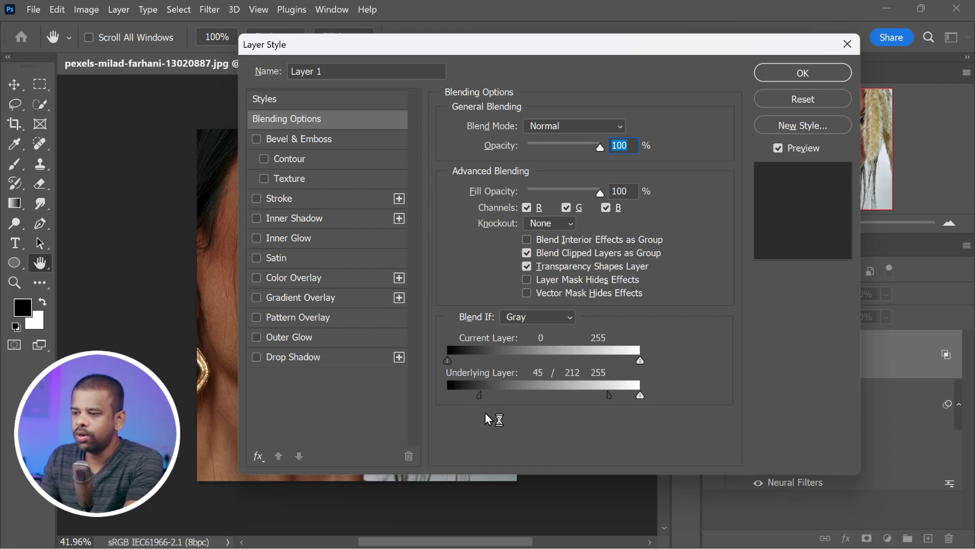
left_click_drag(610, 396, 654, 406)
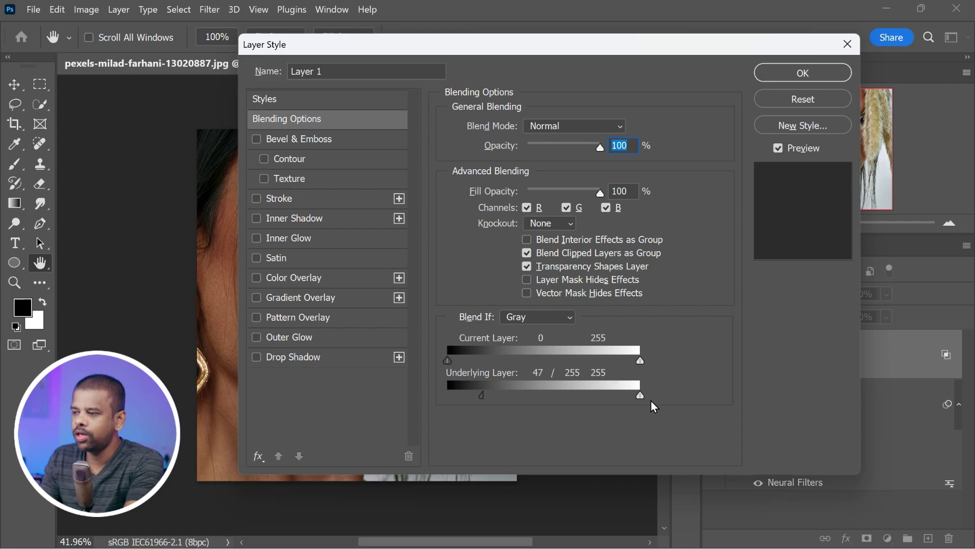
left_click_drag(479, 397, 463, 402)
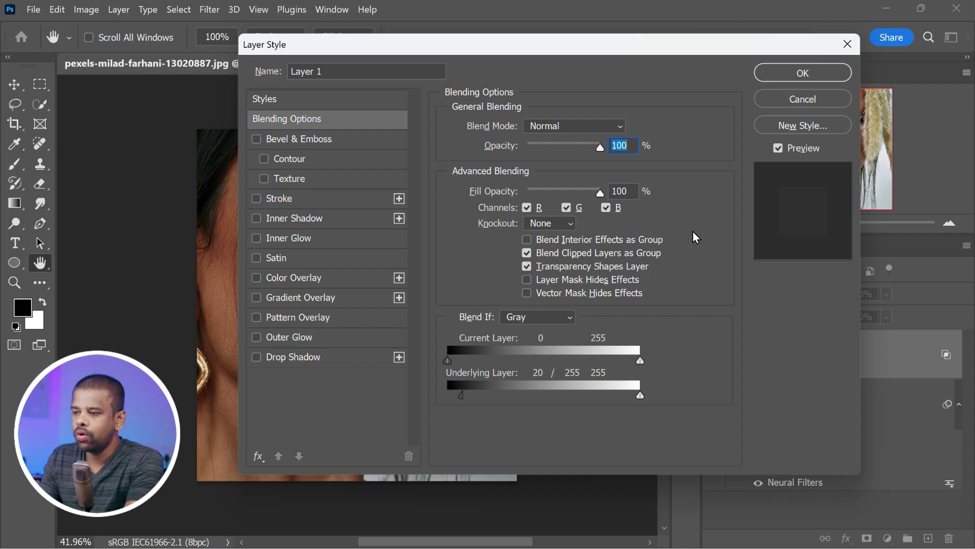
left_click(776, 78)
Select the Brush, zoom in on the lips, and shrink the brush to 90 for the highlight.
key("b")
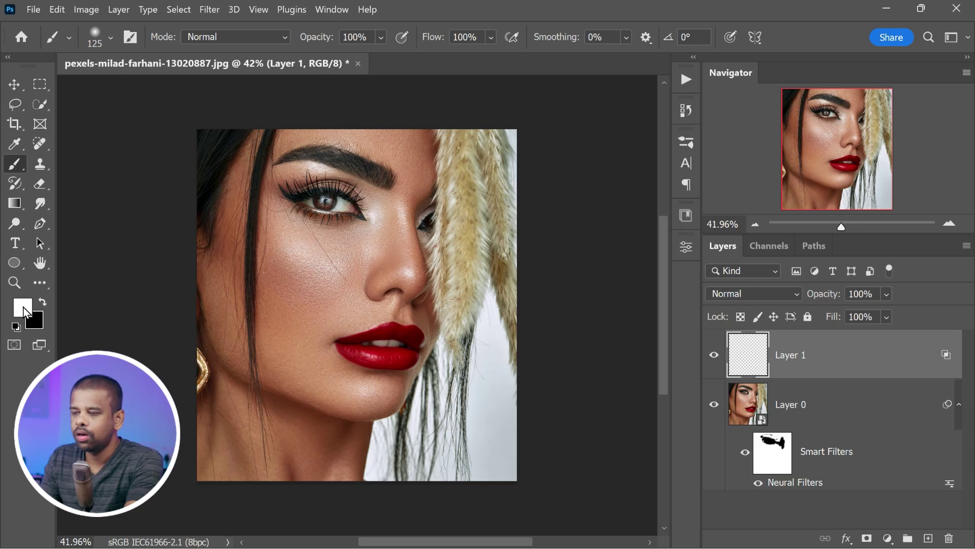
scroll(365, 394, "up", 5)
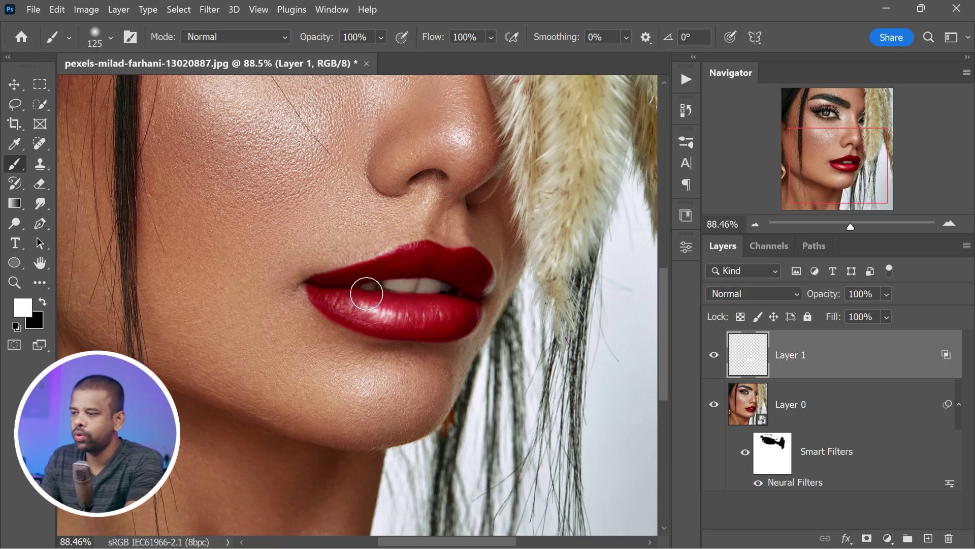
key("bracketleft")
key("bracketleft")
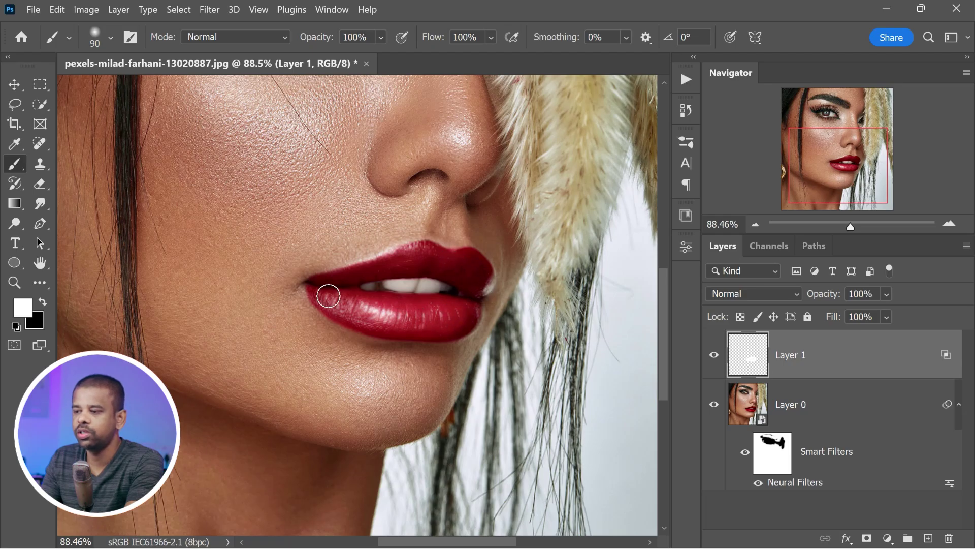
scroll(376, 325, "down", 5)
scroll(388, 348, "down", 1)
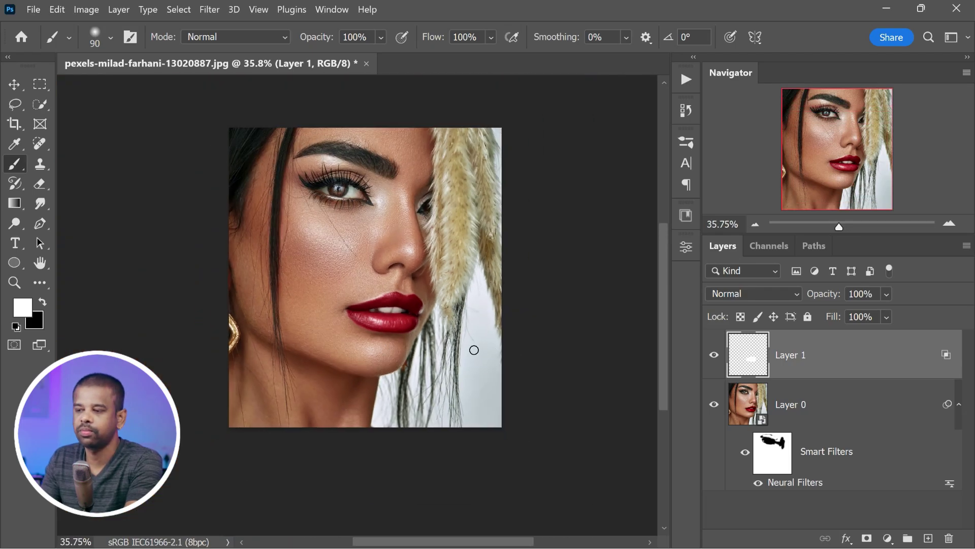
scroll(472, 348, "up", 1)
left_click(714, 354)
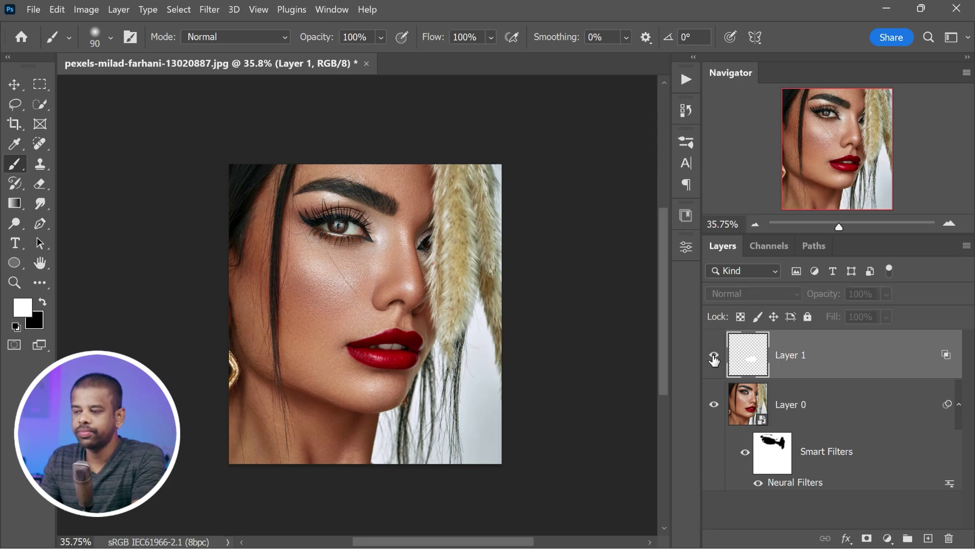
left_click(714, 354)
left_click(745, 457)
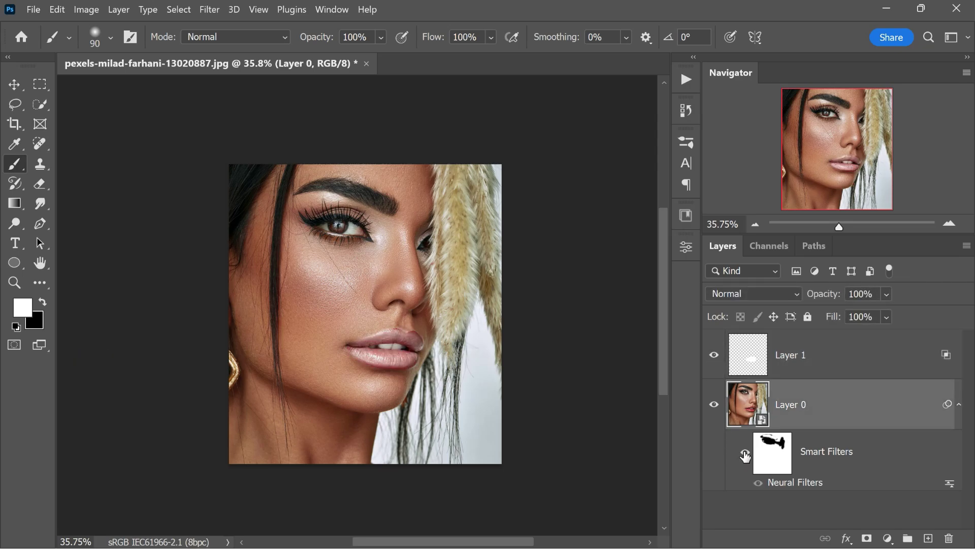
left_click(745, 457)
scroll(475, 356, "down", 1)
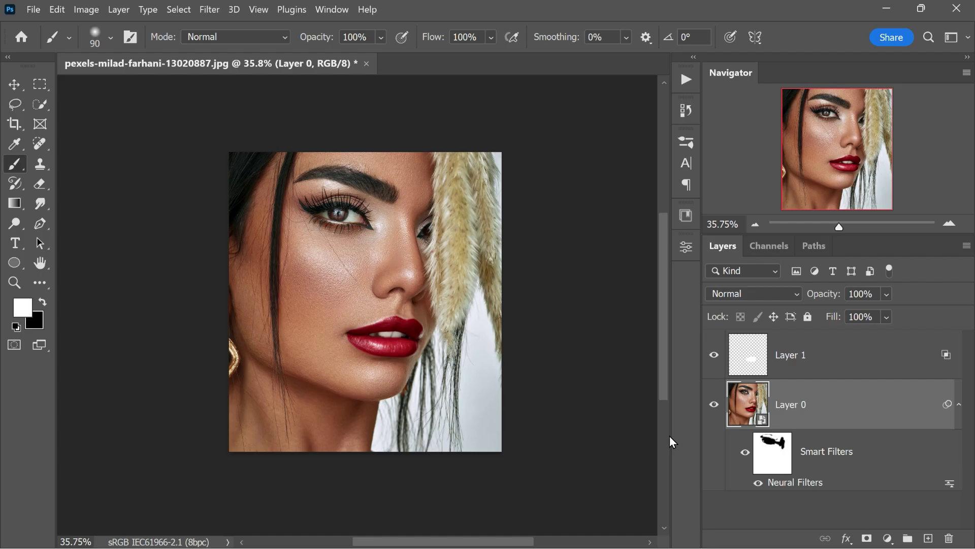